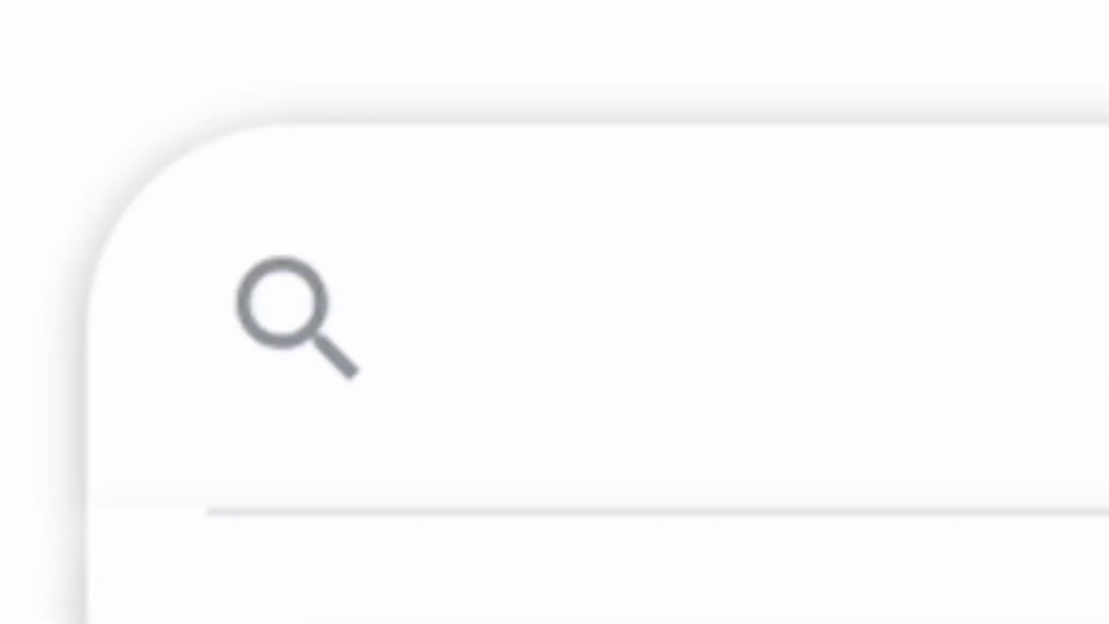
# Leave the BlackCart canvas for the Crunchyroll UI Redesign file's Typography board.
pyautogui.write('super clean font')
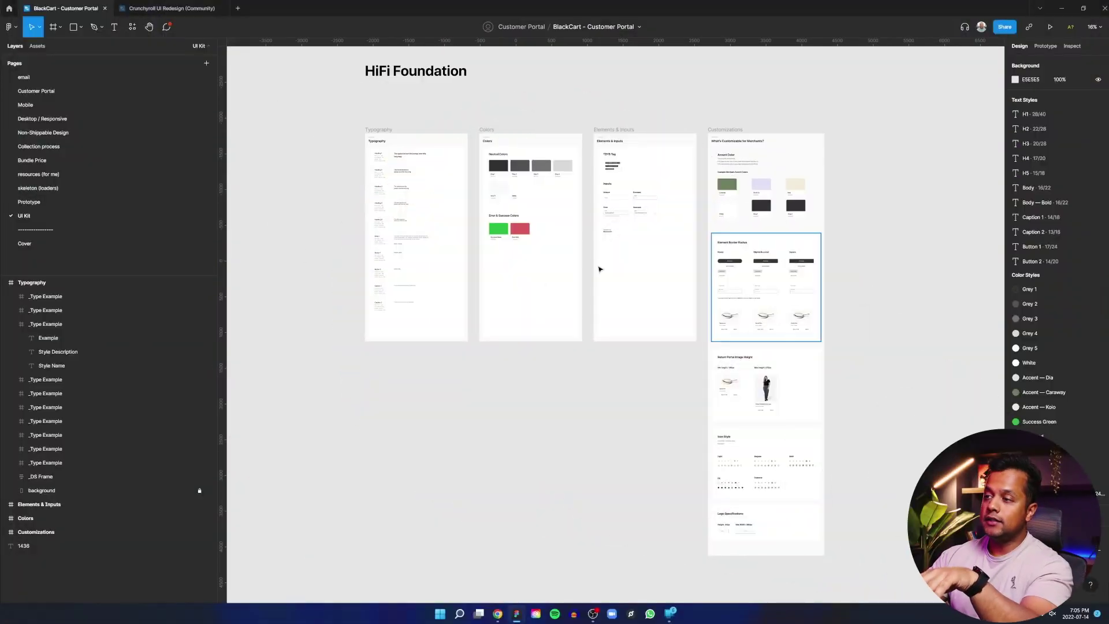
pyautogui.moveTo(325, 158); pyautogui.dragTo(361, 211)
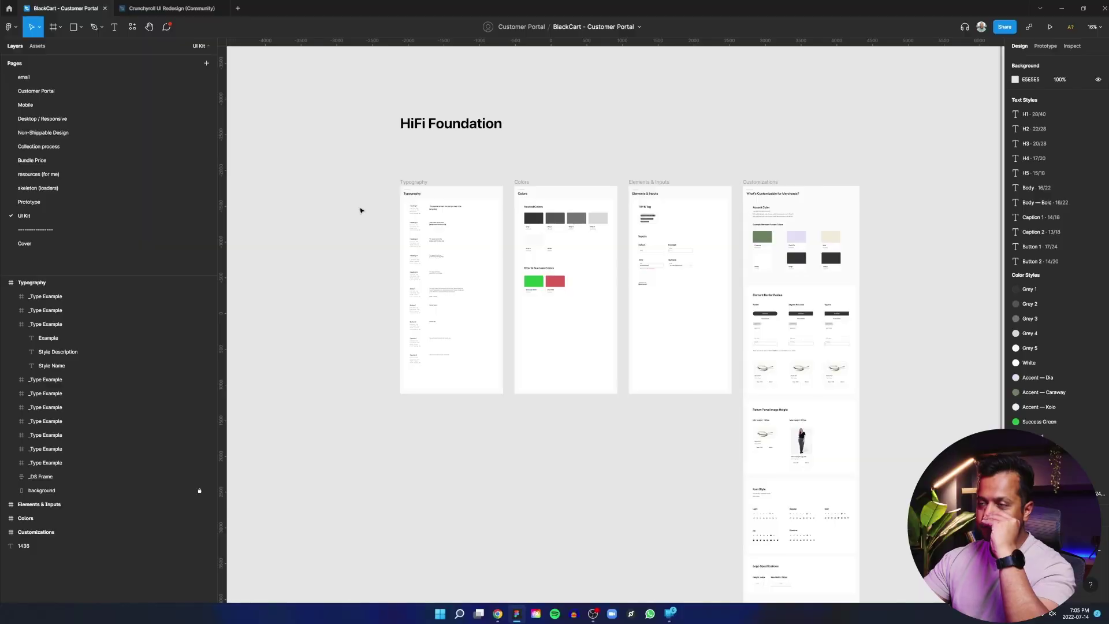
pyautogui.scroll(6, 360, 211)
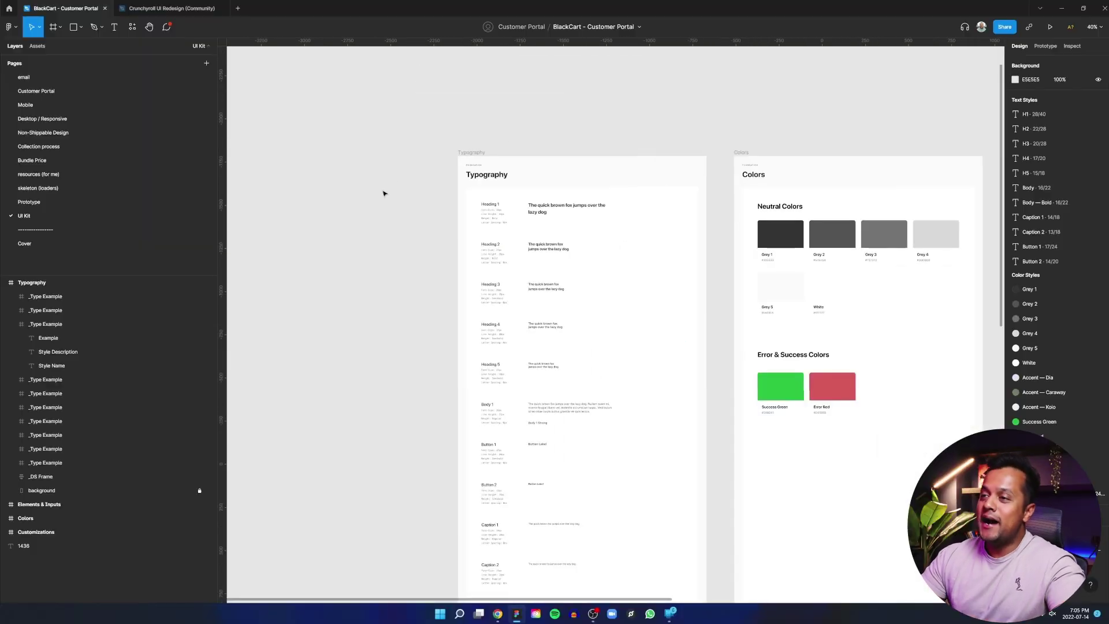
pyautogui.hotkey('ctrl', 'Tab')
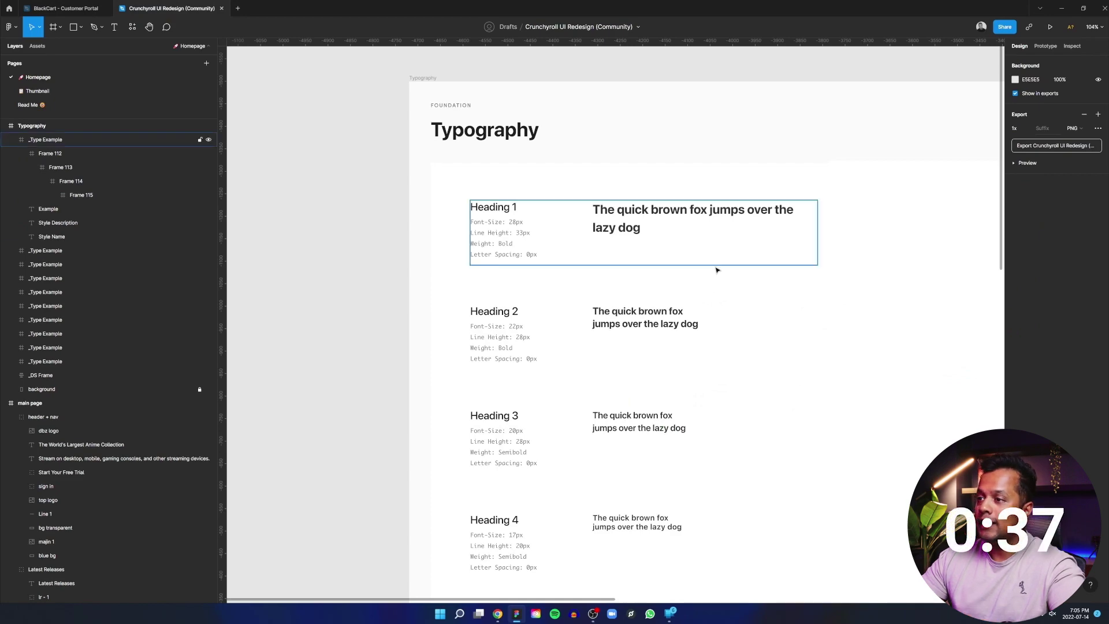
pyautogui.scroll(-5, 718, 289)
pyautogui.moveTo(719, 290); pyautogui.dragTo(412, 239)
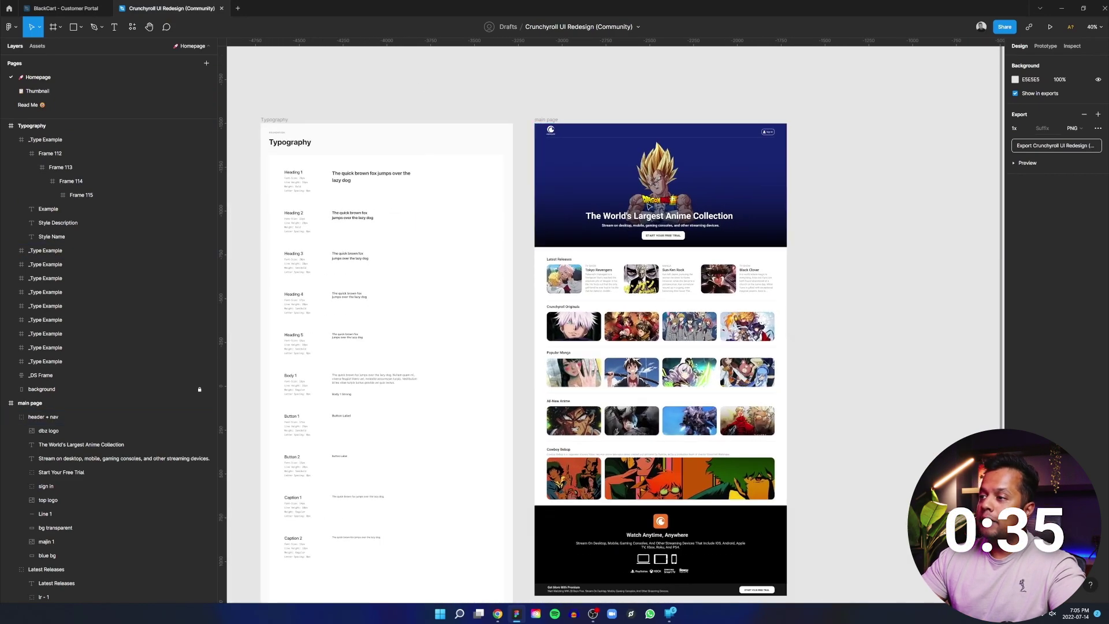
pyautogui.scroll(5, 670, 242)
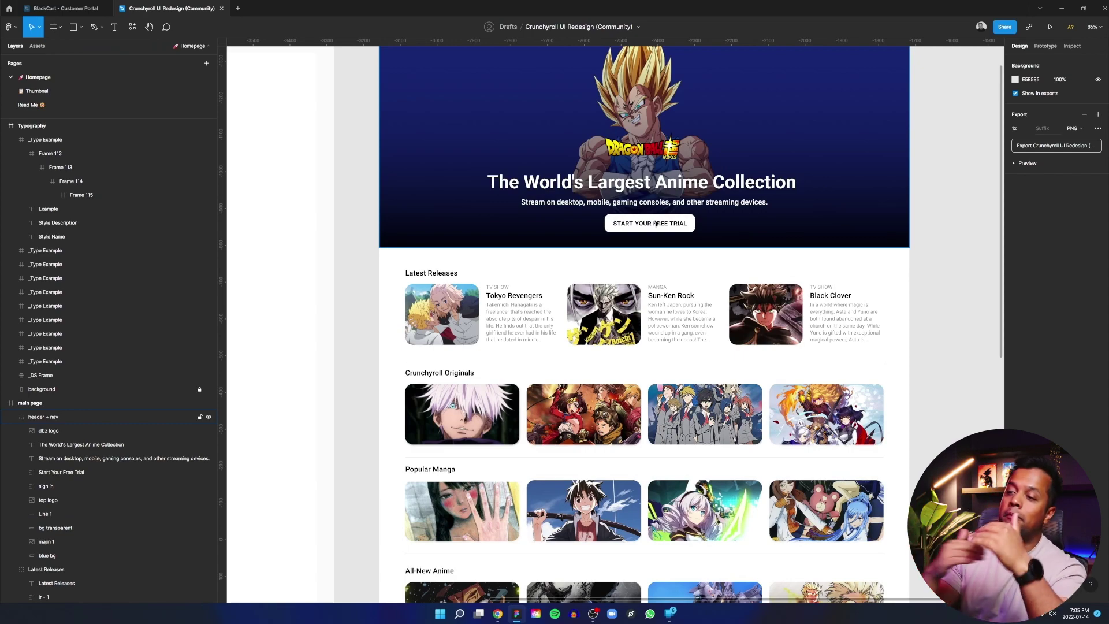
pyautogui.scroll(-10, 656, 224)
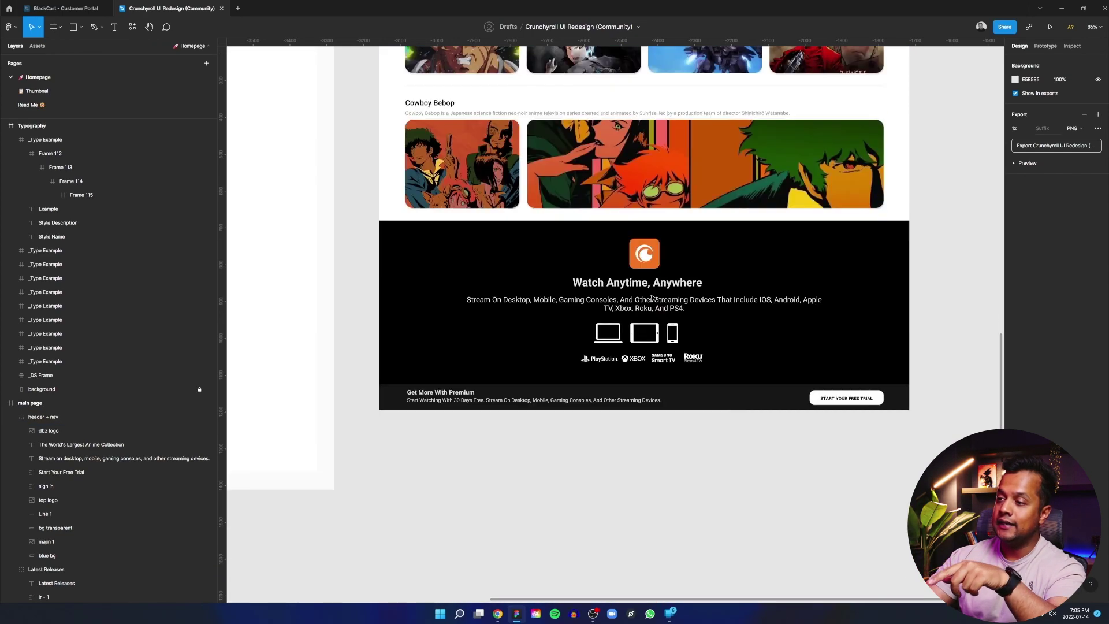
pyautogui.scroll(15, 651, 297)
pyautogui.scroll(-3, 653, 298)
pyautogui.scroll(-3, 653, 298)
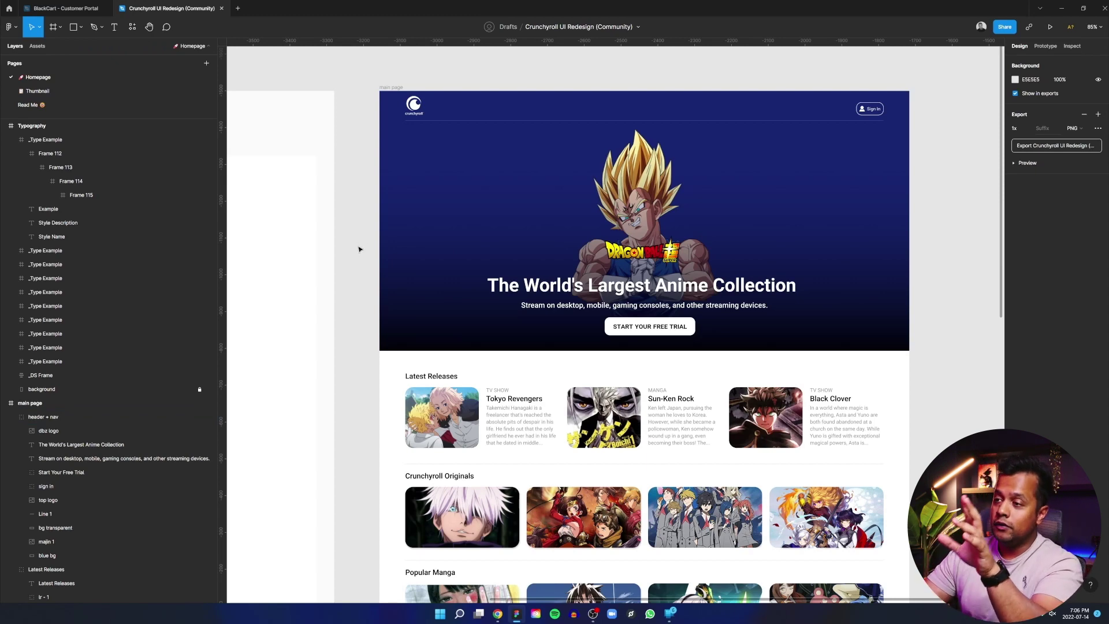
pyautogui.scroll(-3, 352, 248)
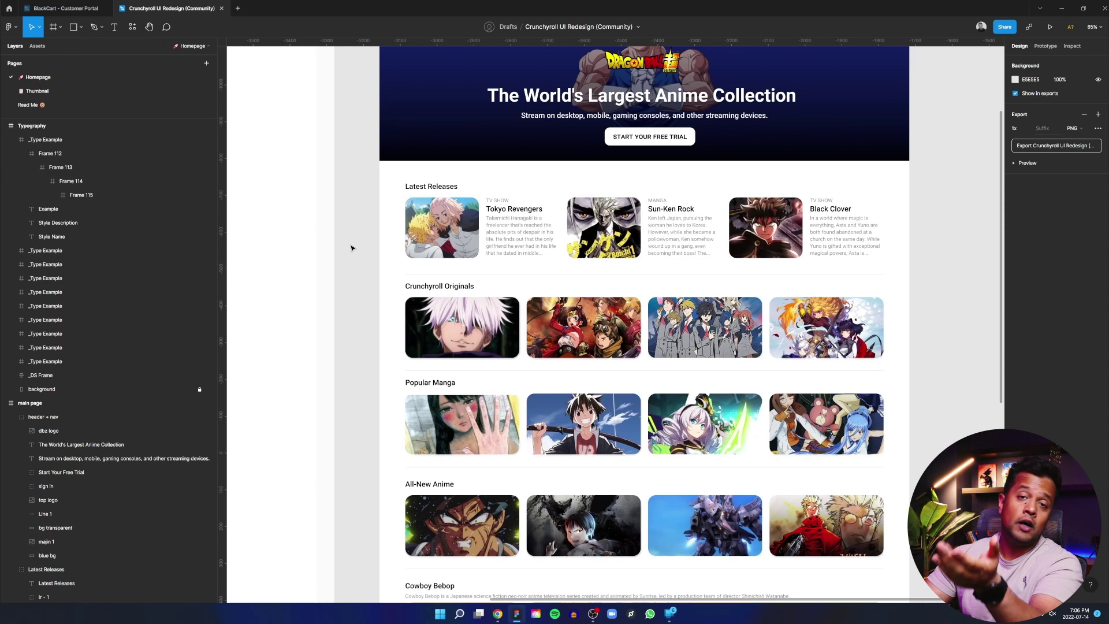
pyautogui.moveTo(351, 245); pyautogui.dragTo(922, 391)
pyautogui.scroll(-2, 622, 258)
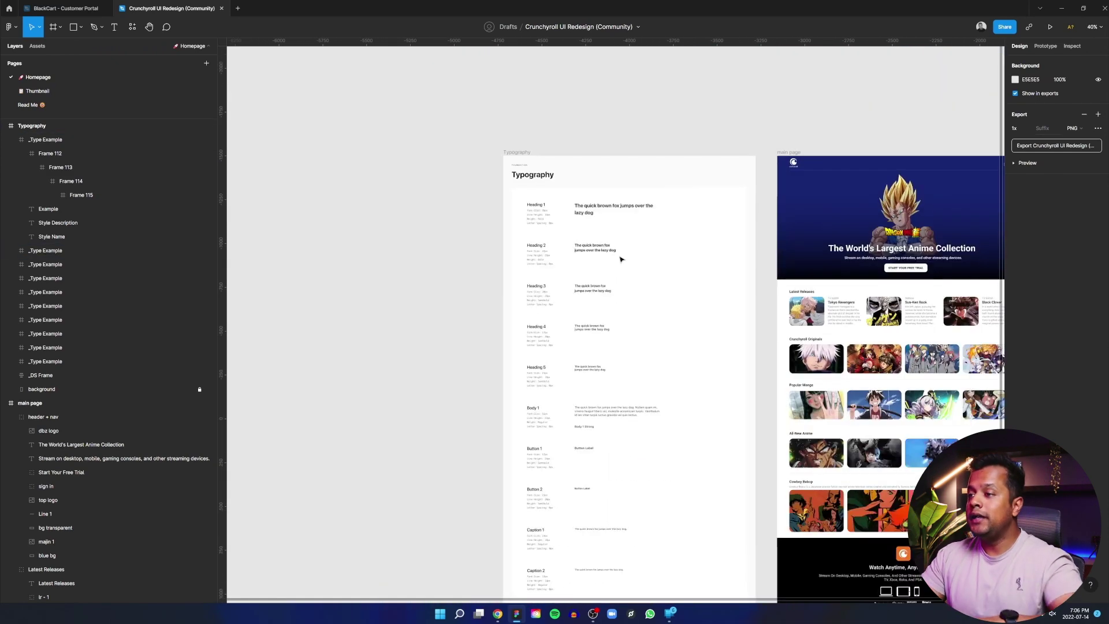
pyautogui.moveTo(496, 220); pyautogui.dragTo(362, 212)
pyautogui.scroll(10, 591, 211)
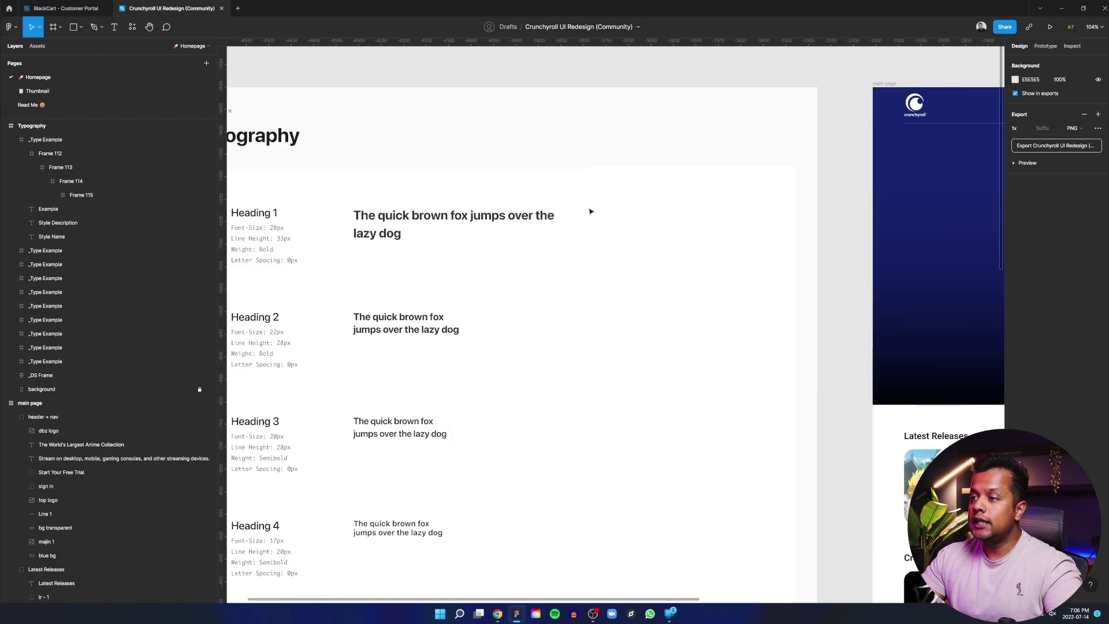
pyautogui.hscroll(-5, 448, 235)
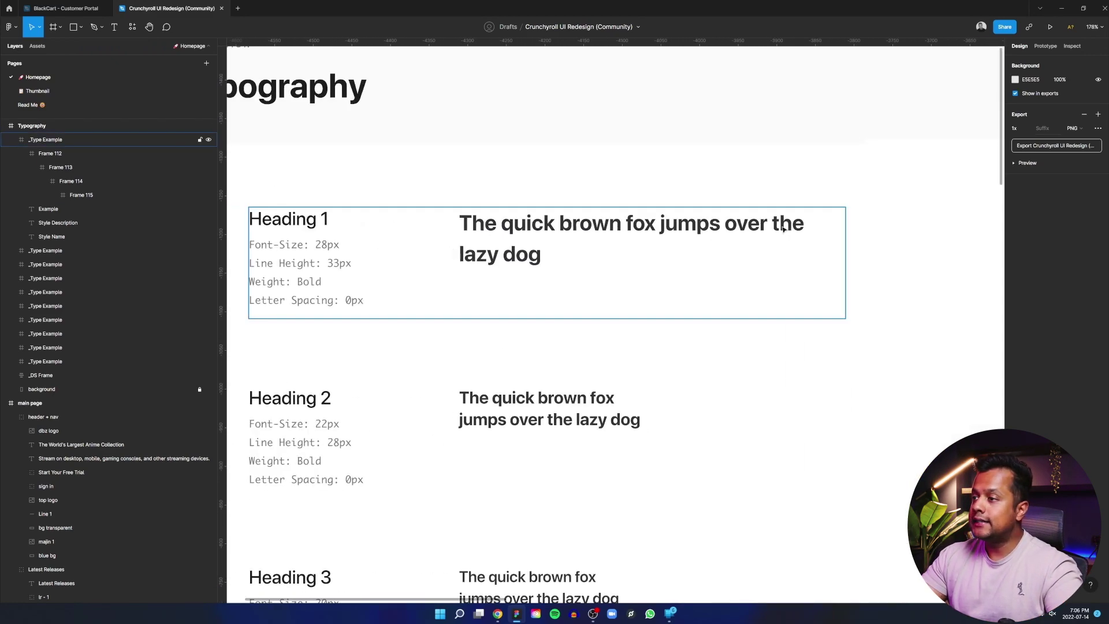
pyautogui.doubleClick(518, 251)
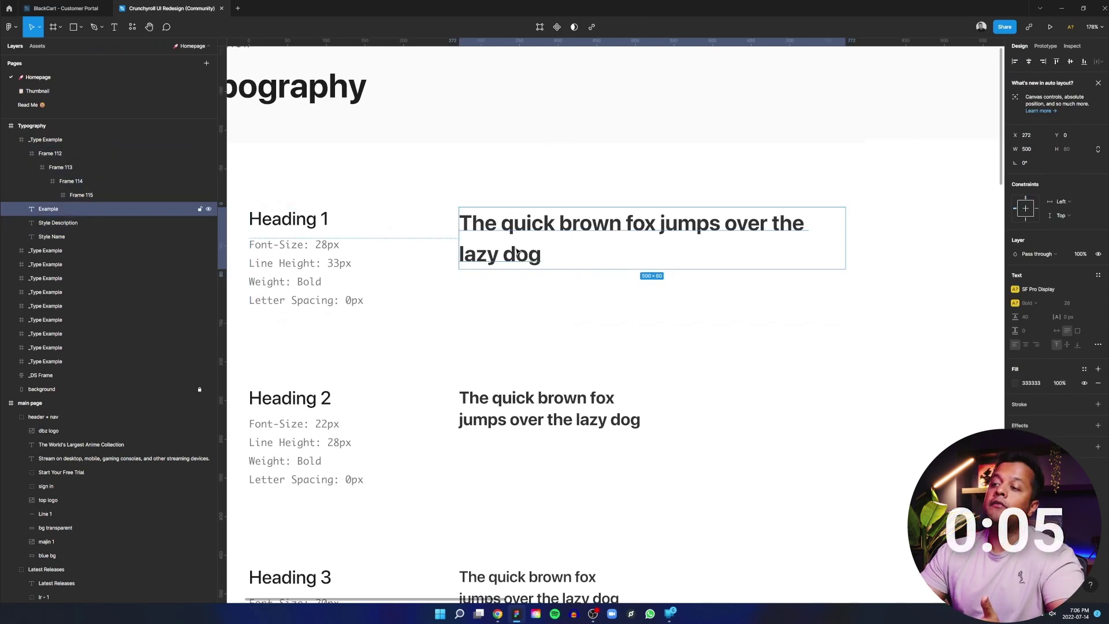
pyautogui.doubleClick(519, 251)
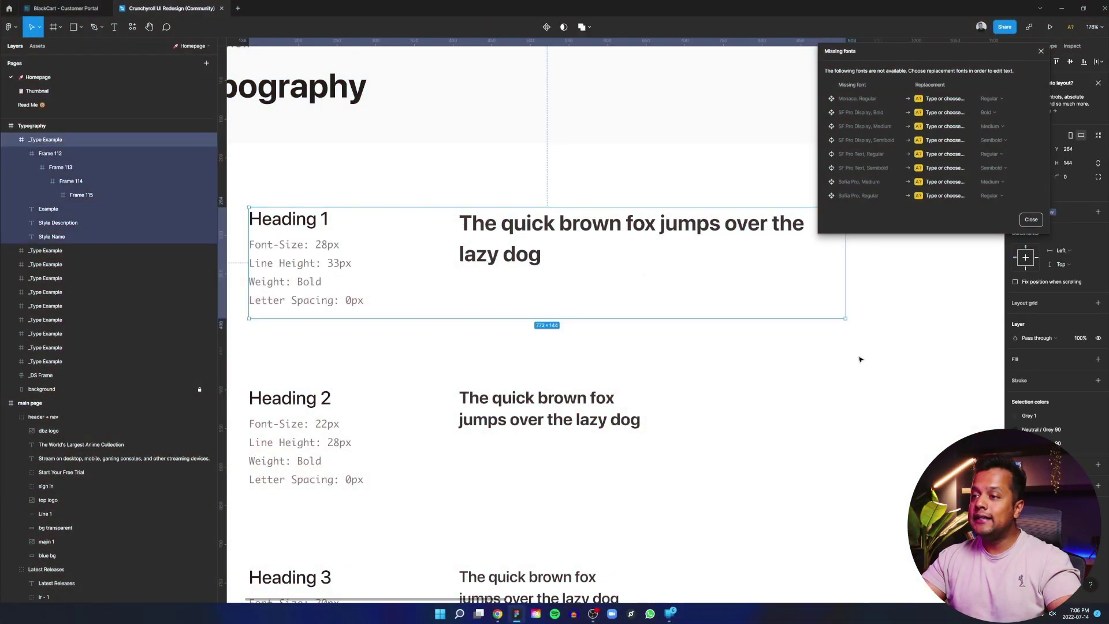
pyautogui.moveTo(860, 359); pyautogui.dragTo(342, 321)
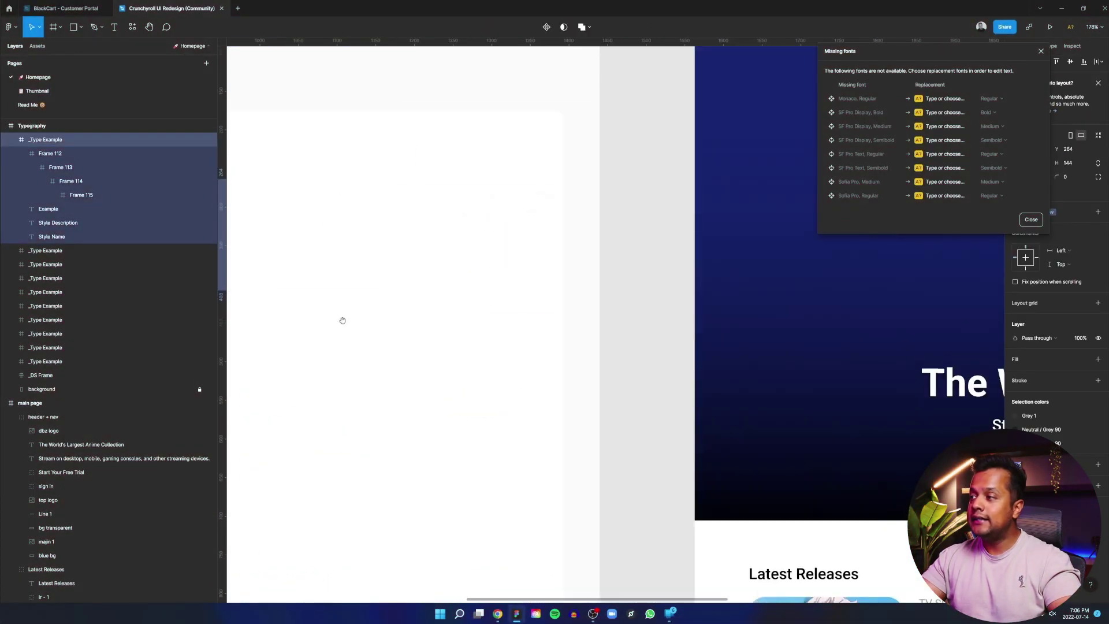
pyautogui.click(1024, 225)
pyautogui.hscroll(-10, 755, 329)
pyautogui.scroll(-3, 578, 260)
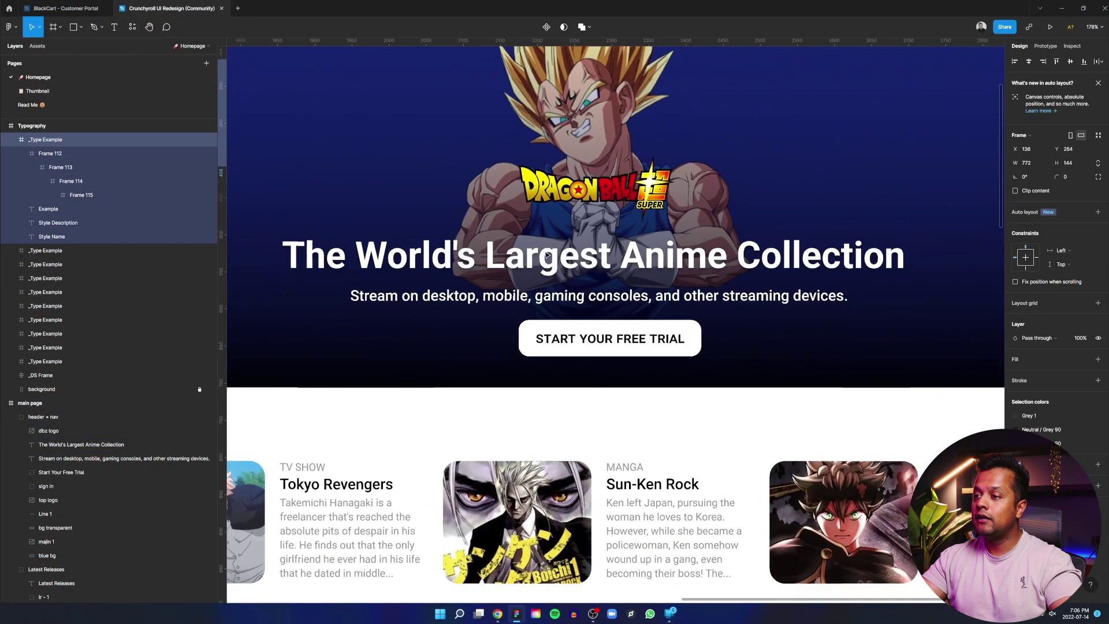
pyautogui.click(546, 257)
pyautogui.doubleClick(546, 257)
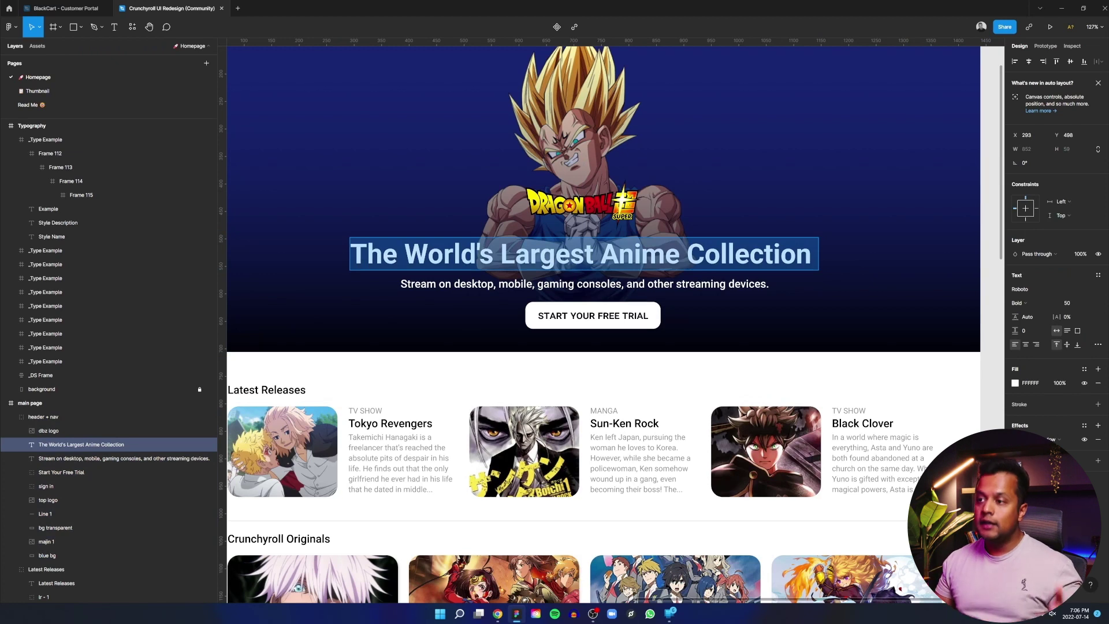
pyautogui.write('zdjchzdjchzxjchzxjczxhjc')
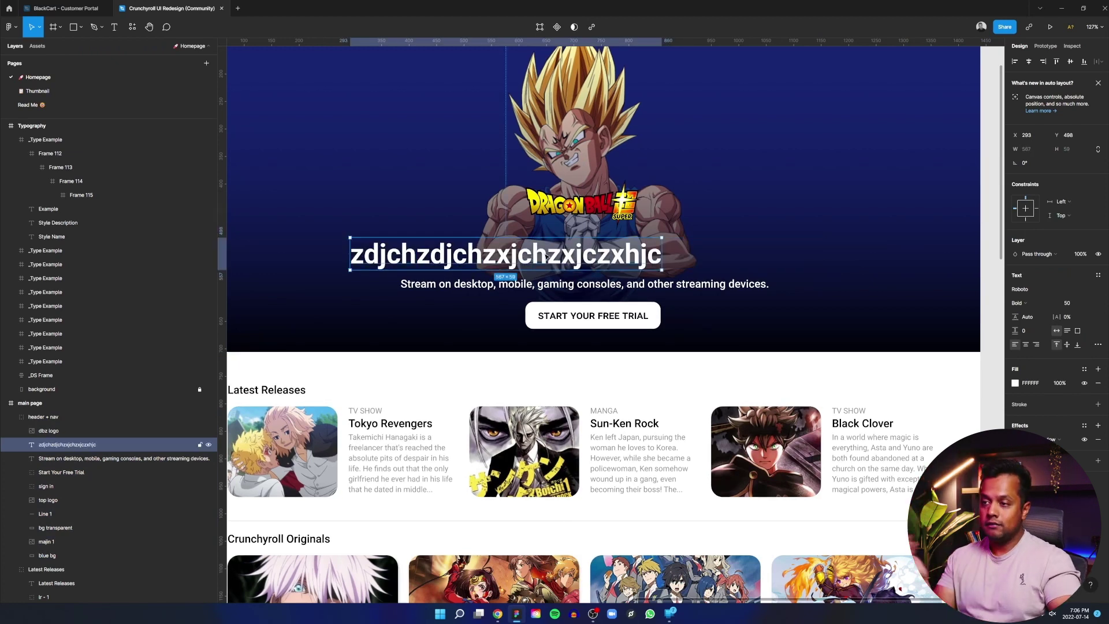
pyautogui.hotkey('ctrl', 'z')
pyautogui.press('Escape')
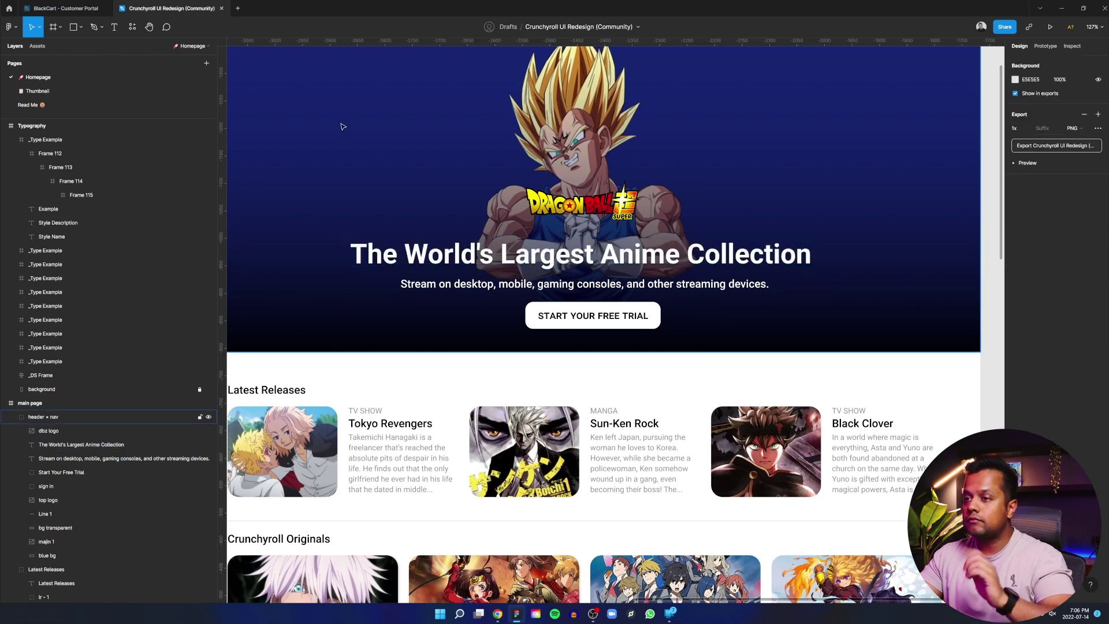
pyautogui.hscroll(-10, 489, 248)
pyautogui.scroll(-3, 421, 272)
pyautogui.scroll(2, 663, 263)
pyautogui.scroll(3, 663, 263)
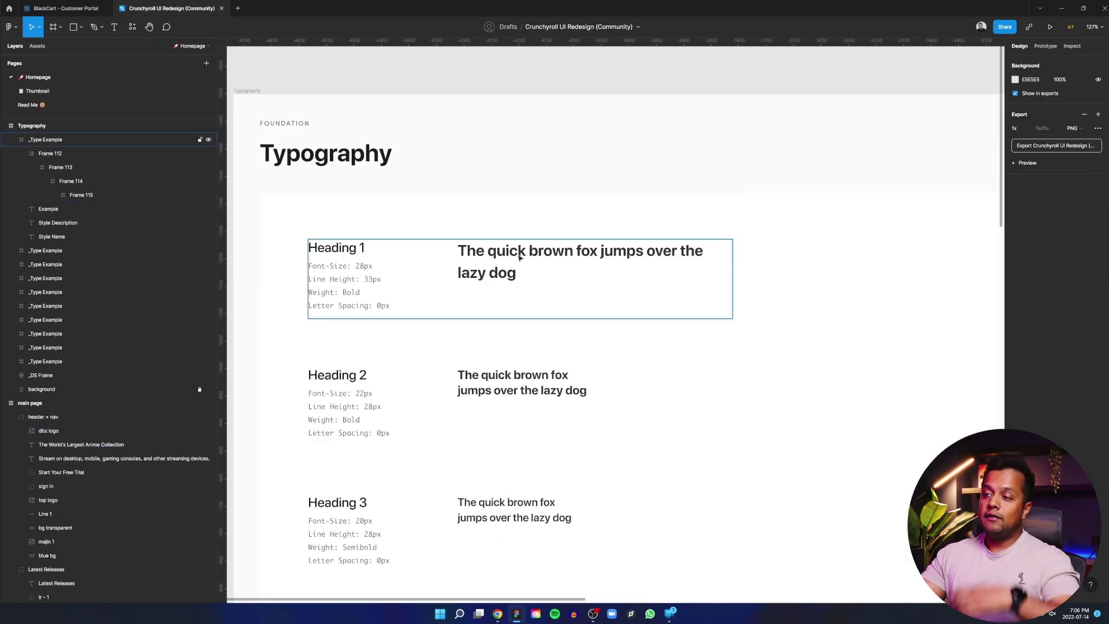
pyautogui.click(519, 256)
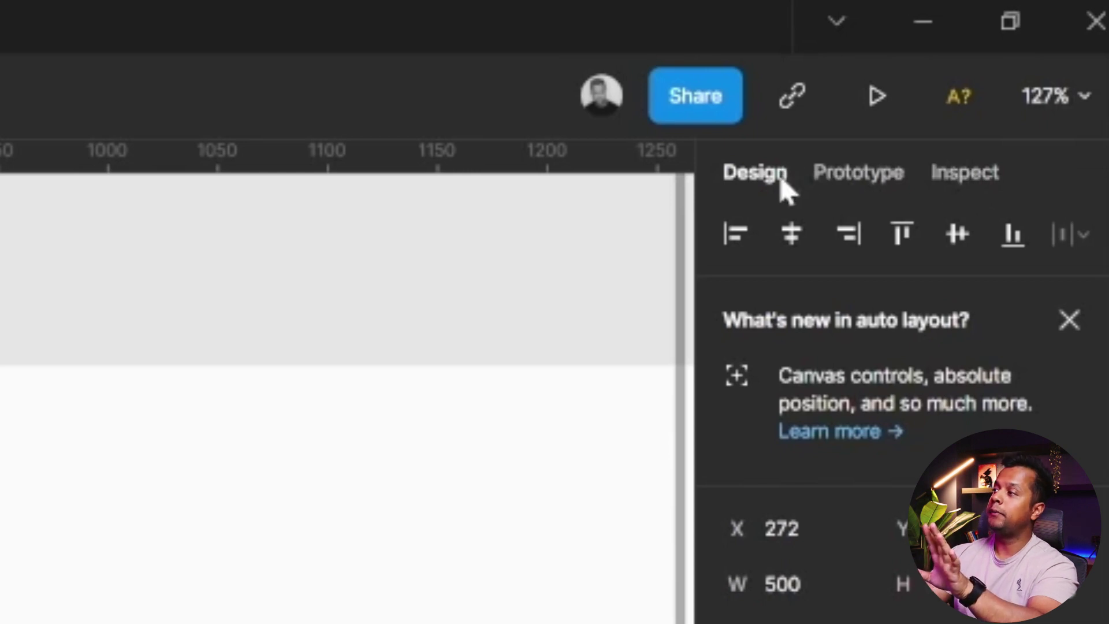
# Copy the Heading 1 sample sentence (SF Pro Display, 700, 28px) from the Inspect panel.
pyautogui.click(872, 179)
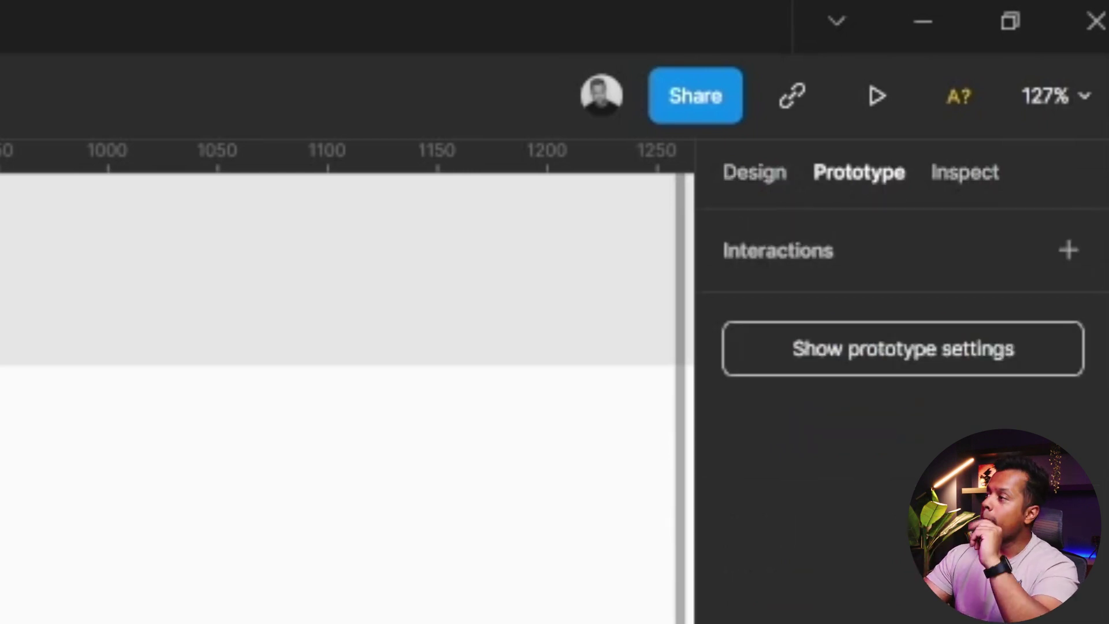
pyautogui.click(968, 186)
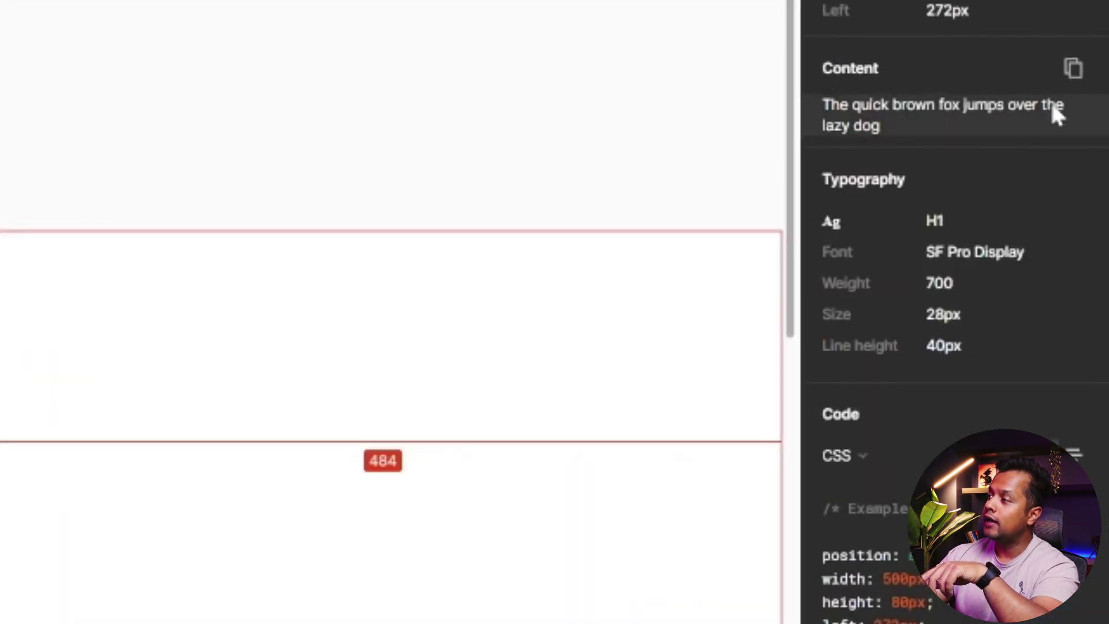
pyautogui.click(1035, 121)
pyautogui.hscroll(10, 558, 224)
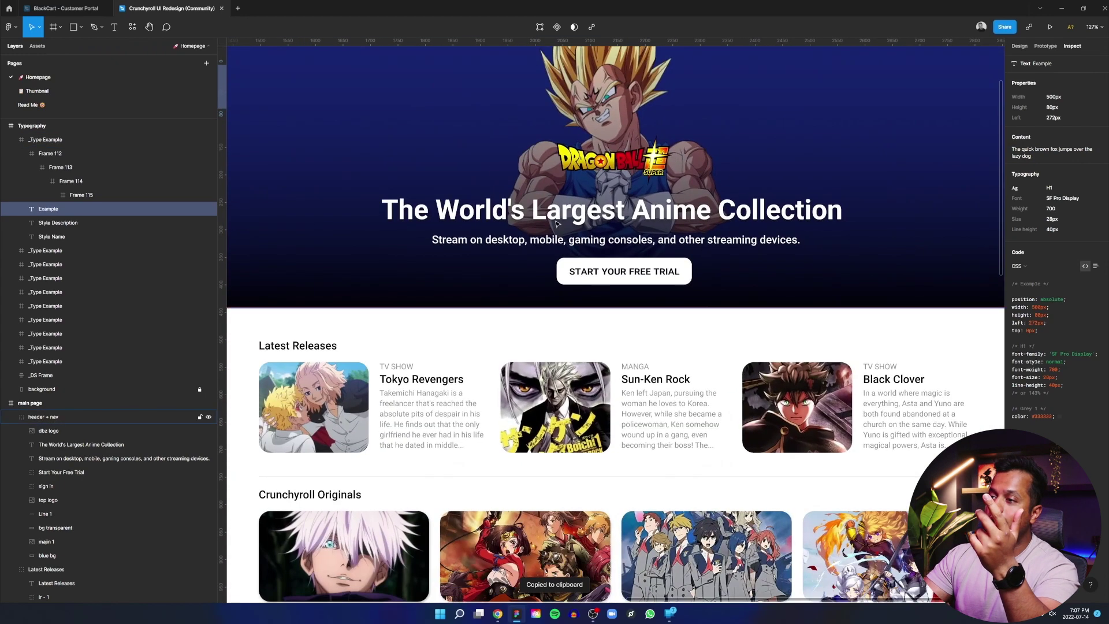
# Paste over the hero headline so it reads 'The quick brown fox jumps over the lazy dog'.
pyautogui.click(558, 223)
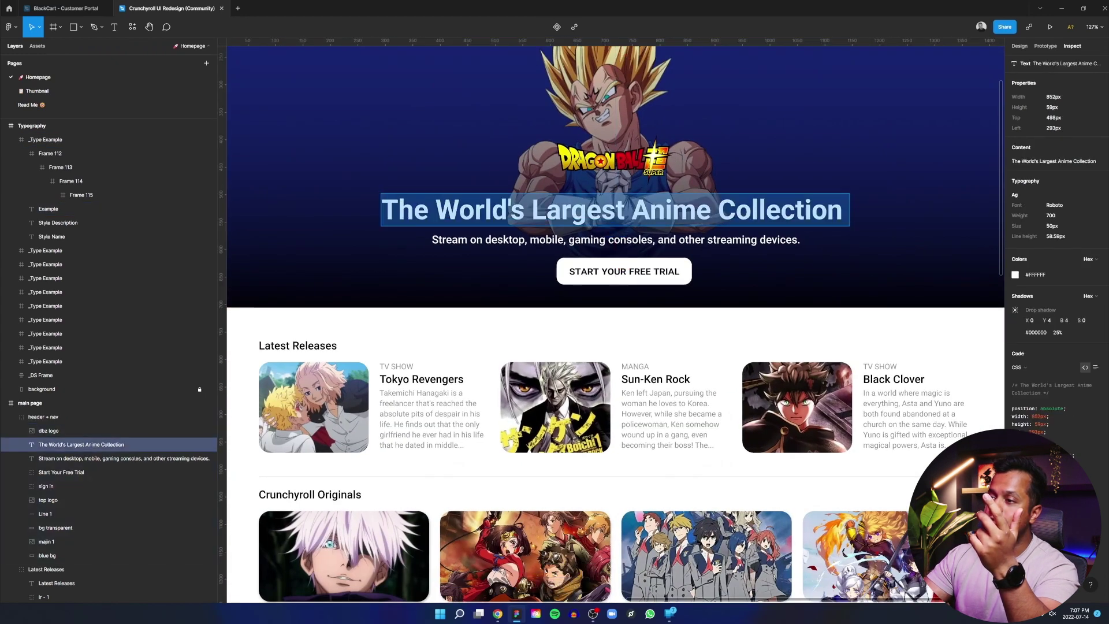
pyautogui.rightClick(557, 217)
pyautogui.click(578, 230)
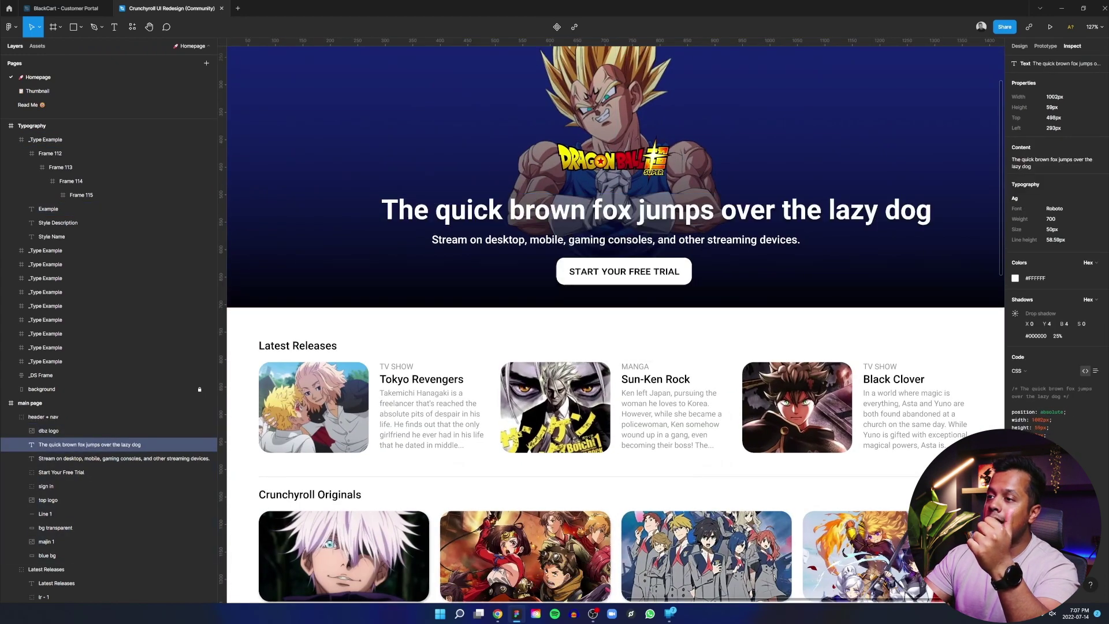
# Shift the new headline slightly left and view the design at actual size.
pyautogui.moveTo(520, 215); pyautogui.dragTo(506, 215)
pyautogui.hotkey('shift', '0')
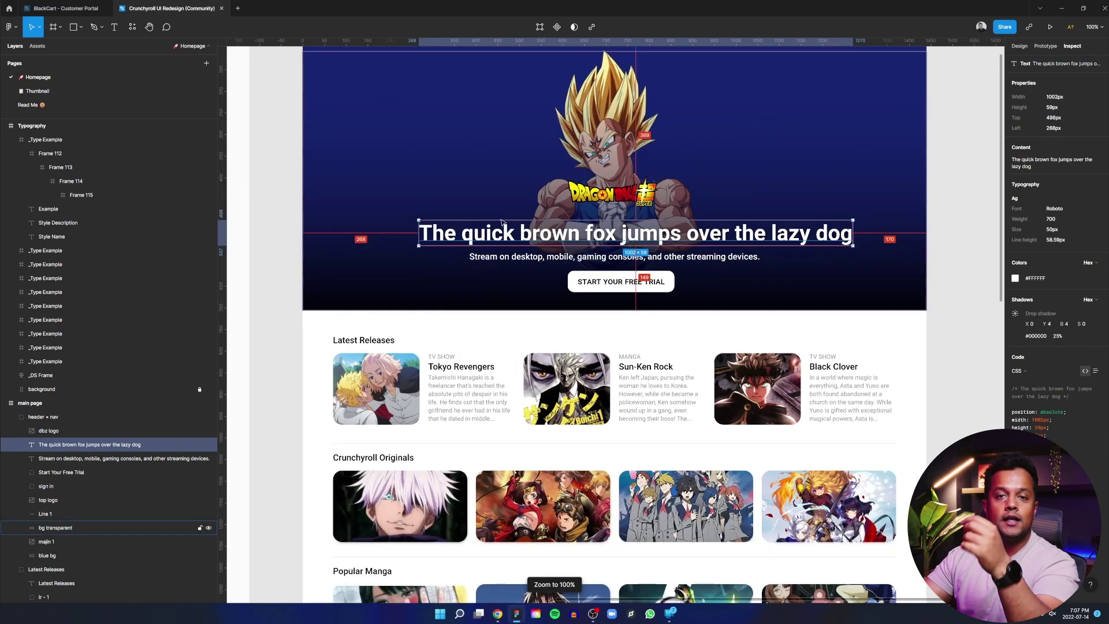
pyautogui.click(456, 277)
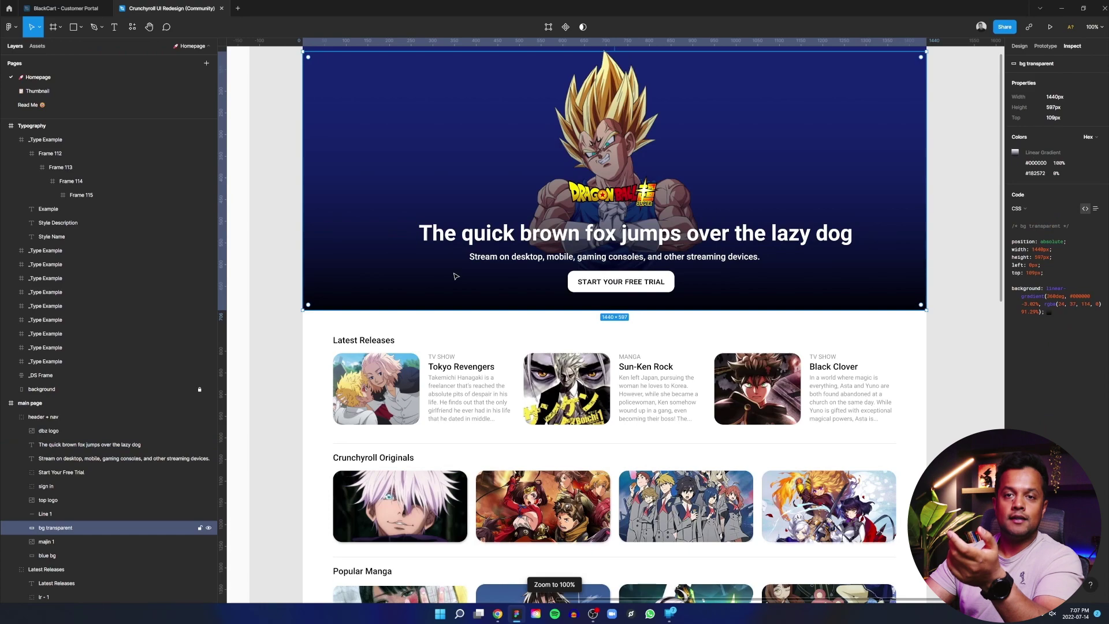